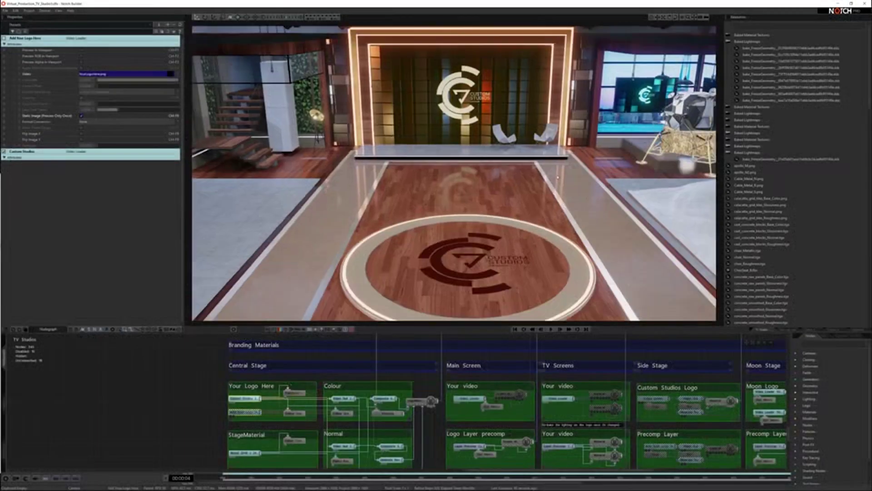
Examine the Central Stage floor logo's node chain, including its image transform, colour grading, Composite Sources and logo material
mouse_move(550, 189)
right_down()
mouse_move(550, 174)
mouse_move(553, 201)
right_up()
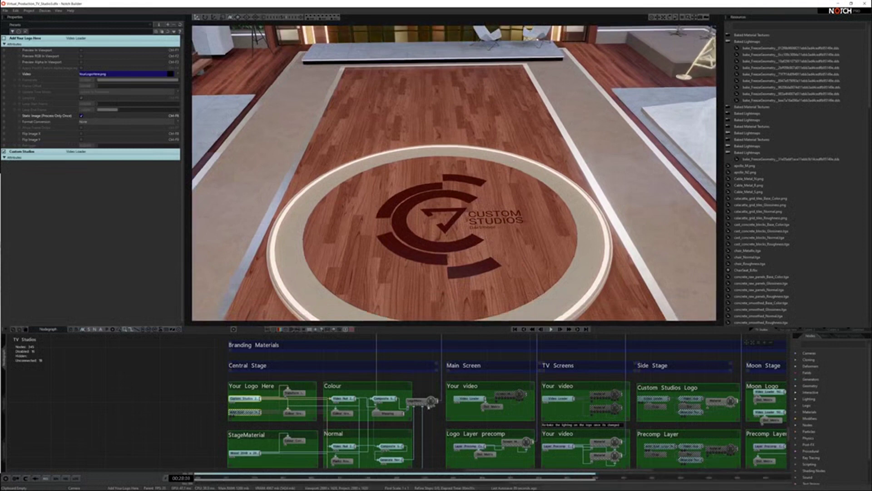
middle_drag(405, 432, 398, 419)
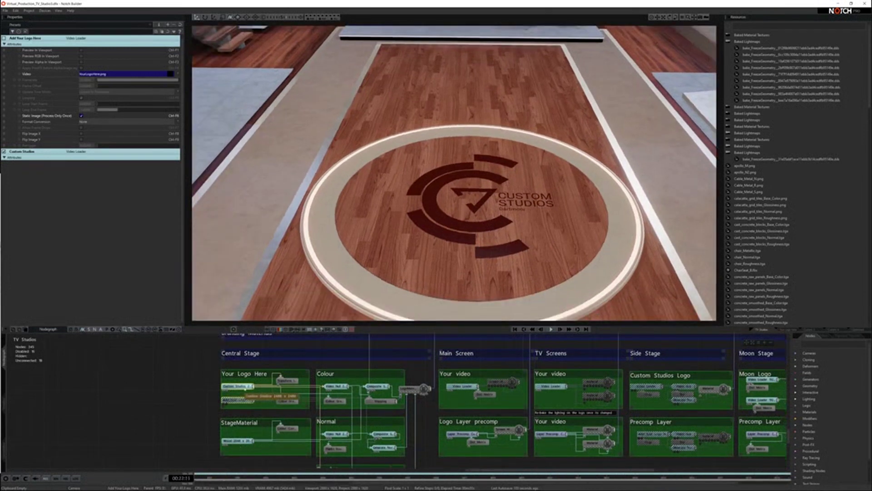
click(286, 380)
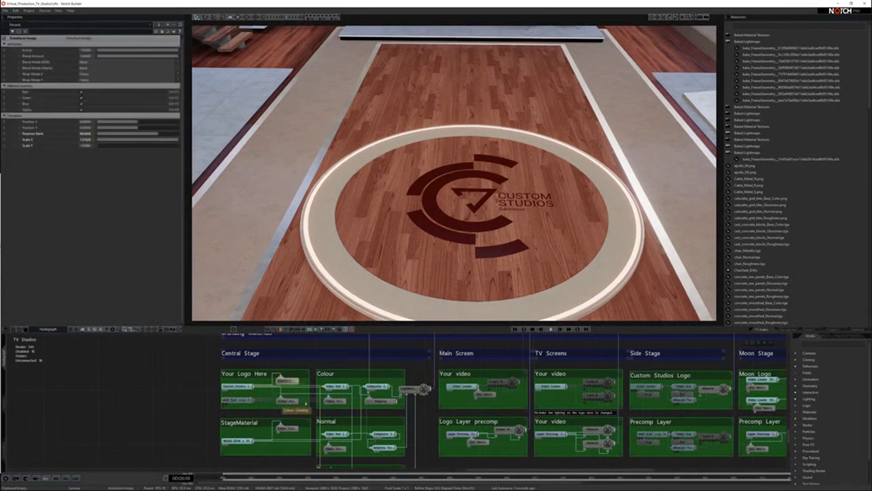
click(341, 401)
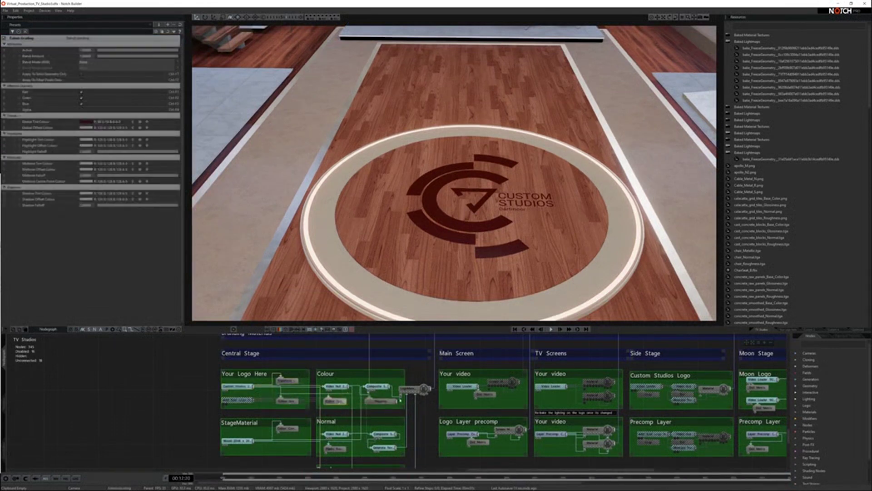
click(381, 387)
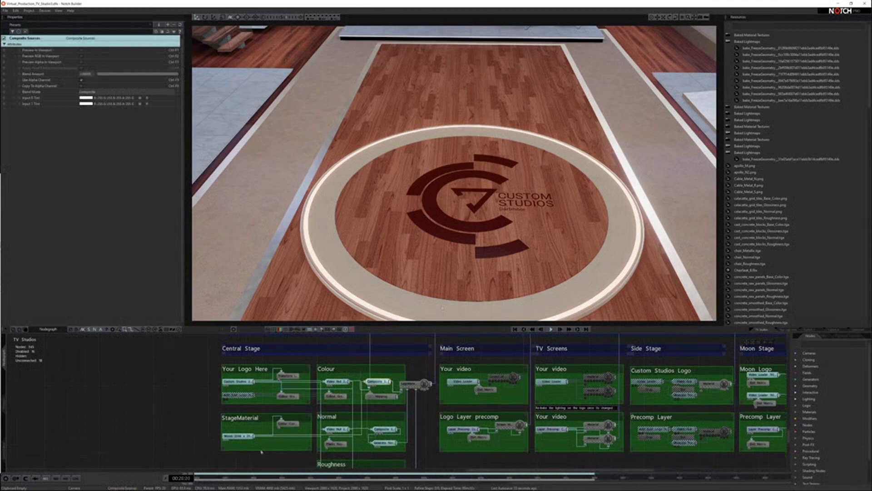
mouse_move(388, 444)
middle_down()
mouse_move(390, 403)
mouse_move(381, 456)
middle_up()
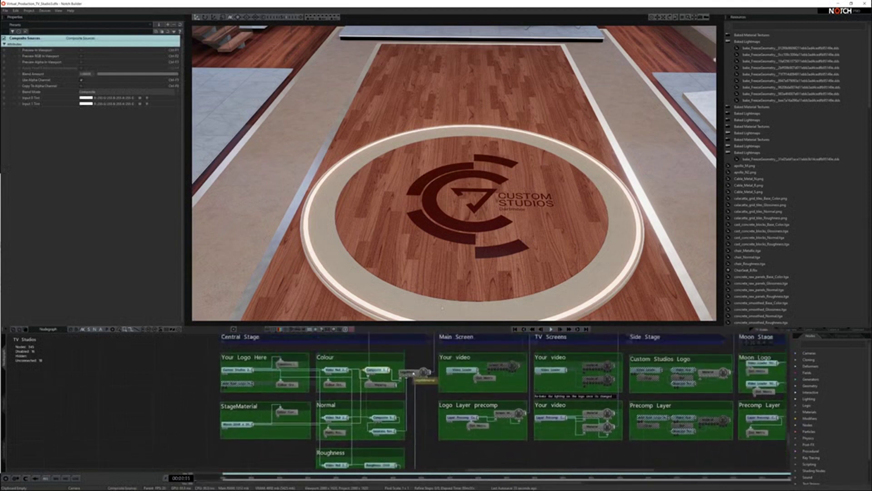
click(412, 372)
Switch the Central Stage floor logo source from the Custom Studios video loader to the Add Your Logo Here loader
middle_drag(433, 392, 433, 462)
scroll(433, 462, up, 5)
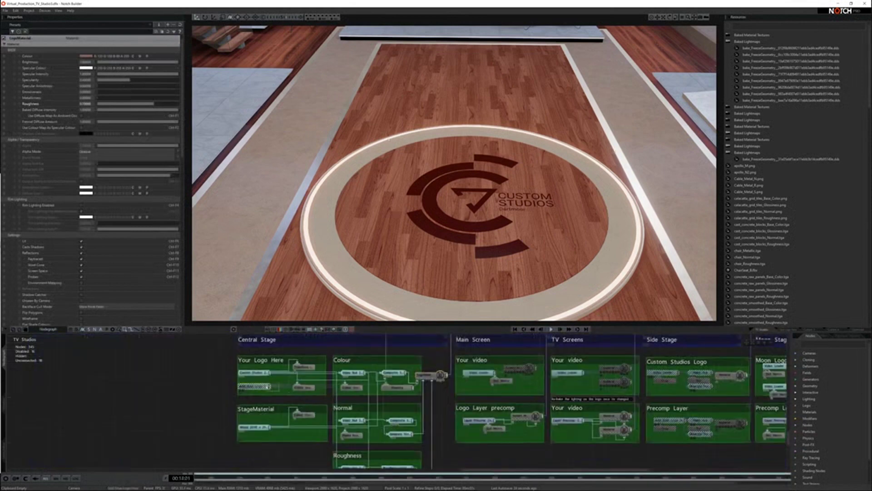
click(259, 373)
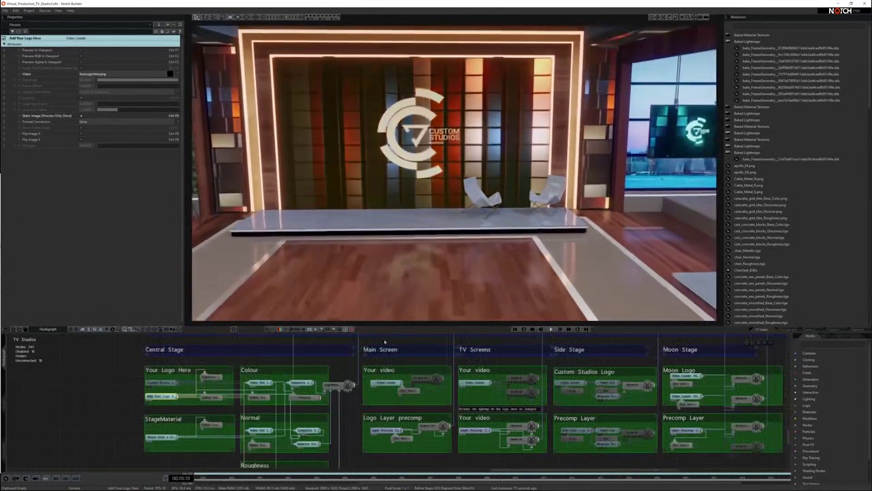
Open the Main Screen's logo precomp layer and inspect the 3D Object inside its logo region
middle_drag(404, 410, 371, 397)
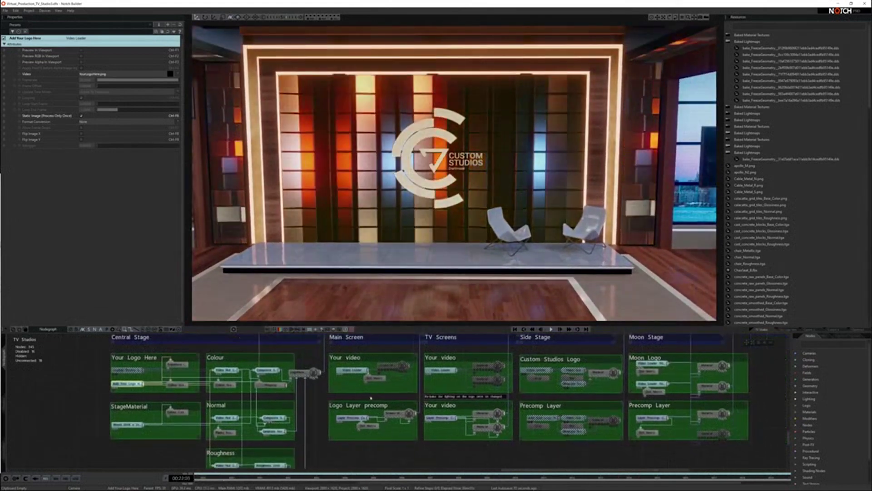
click(361, 364)
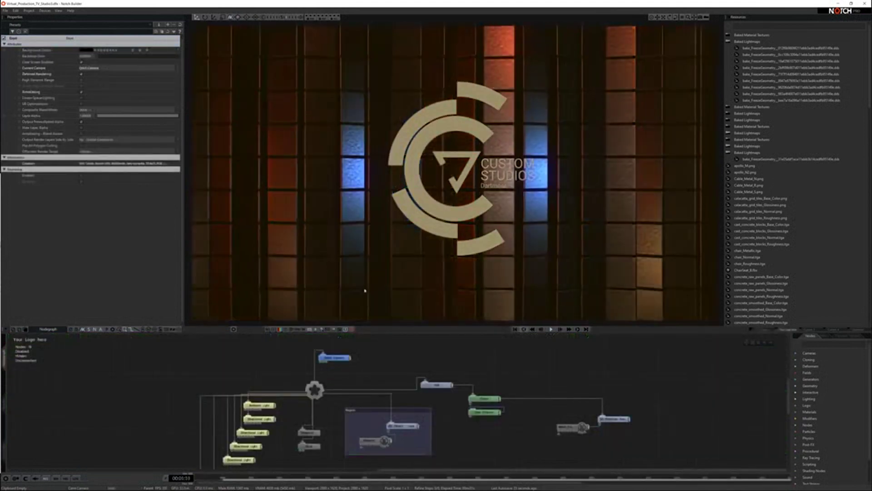
middle_drag(461, 459, 393, 443)
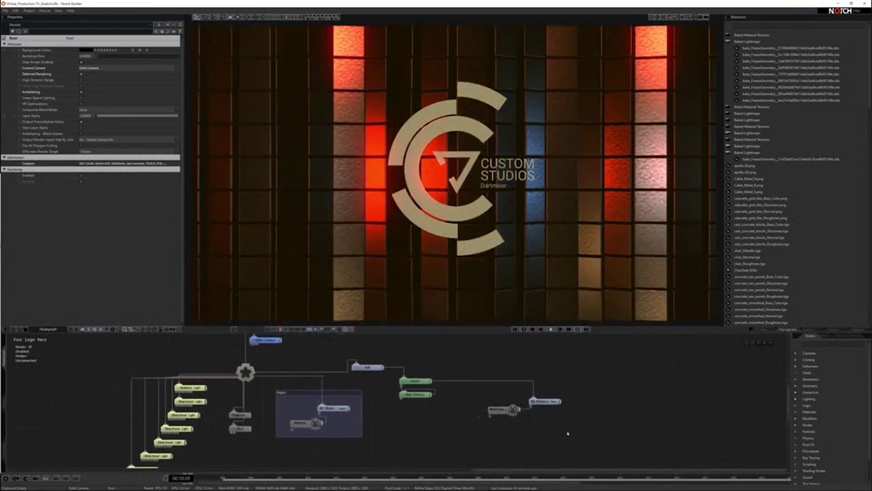
click(333, 408)
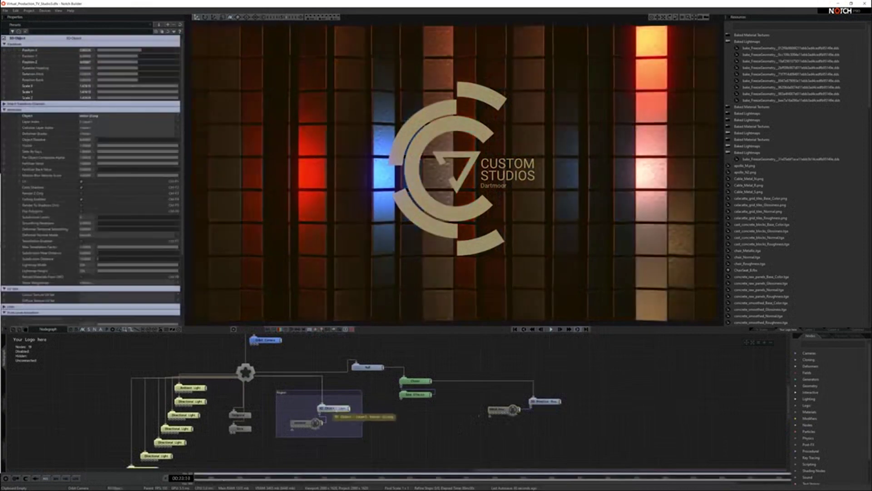
click(349, 430)
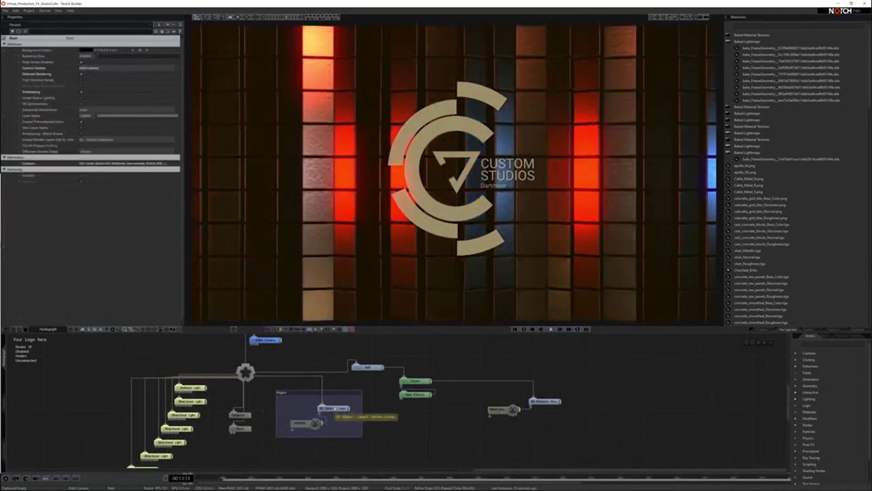
Disable the logo's 3D Object in the Main Screen's precomp layer, check the stage, and enable it again
click(336, 409)
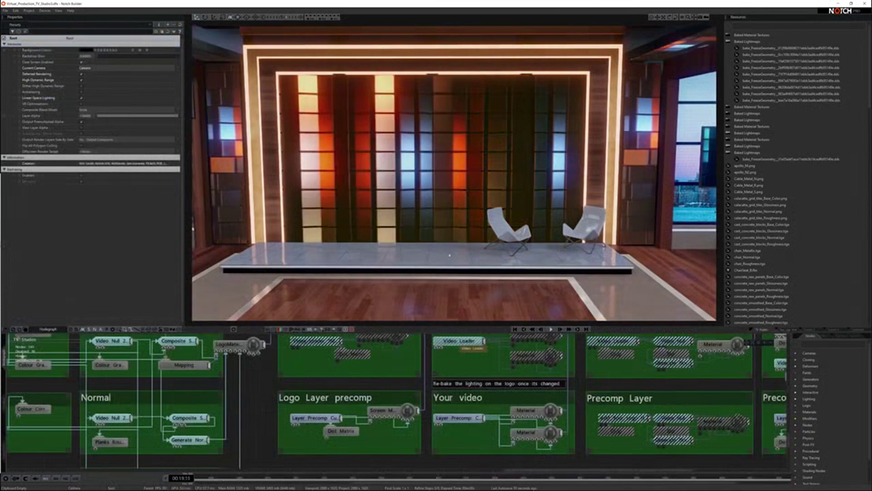
click(312, 414)
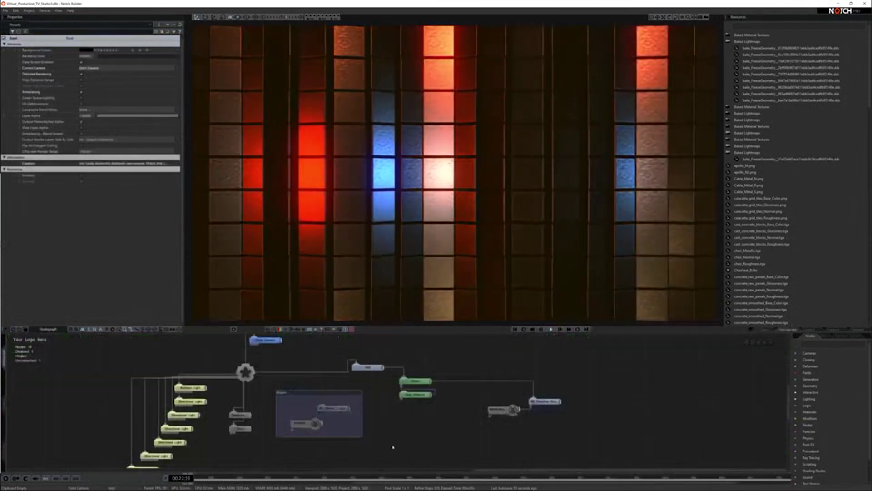
click(334, 408)
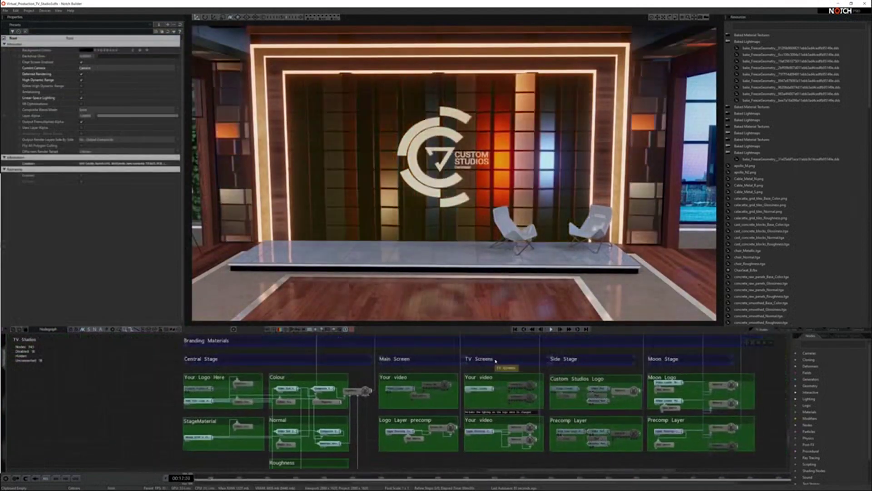
Open the Custom 3 layer that feeds the TV Screens and inspect the 3D Object in its logo region
click(493, 361)
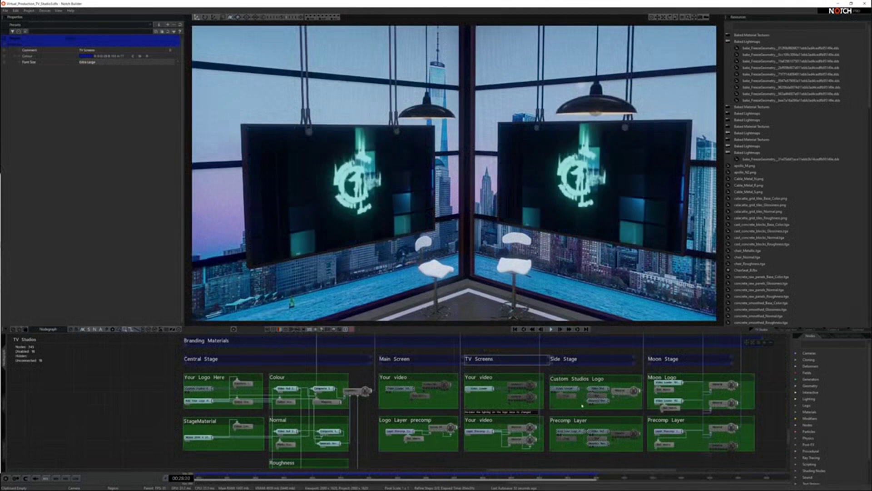
click(424, 445)
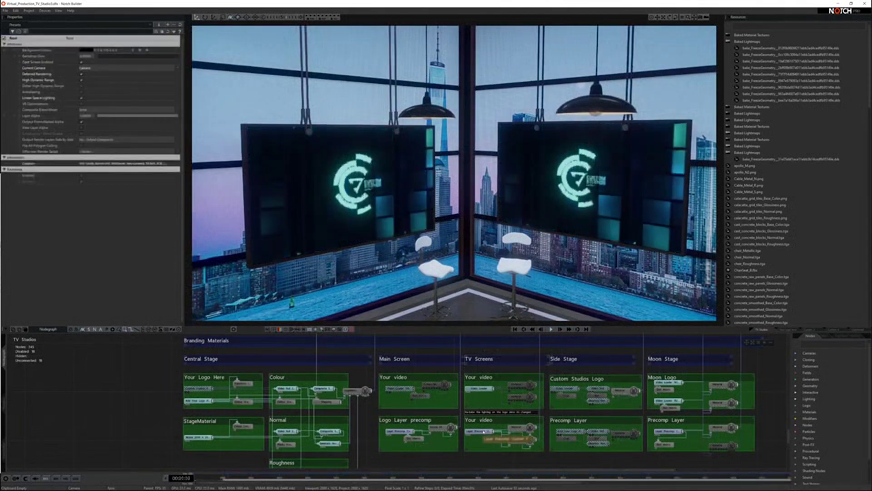
click(504, 439)
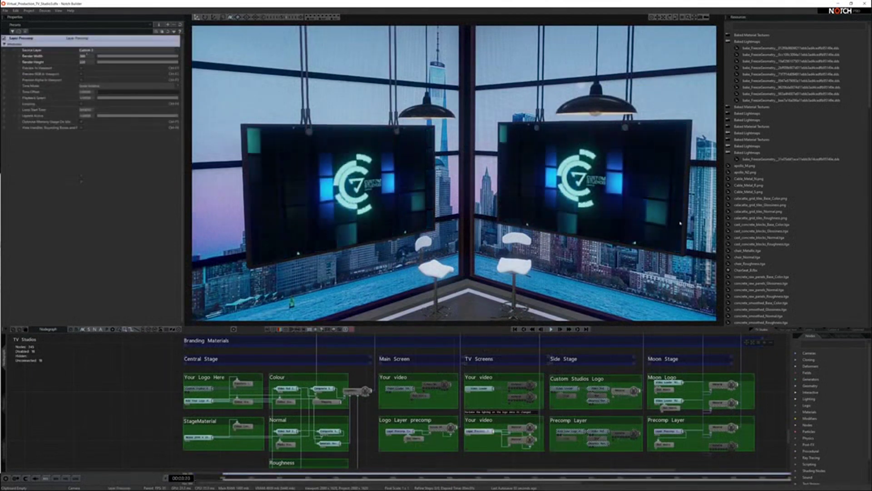
click(812, 330)
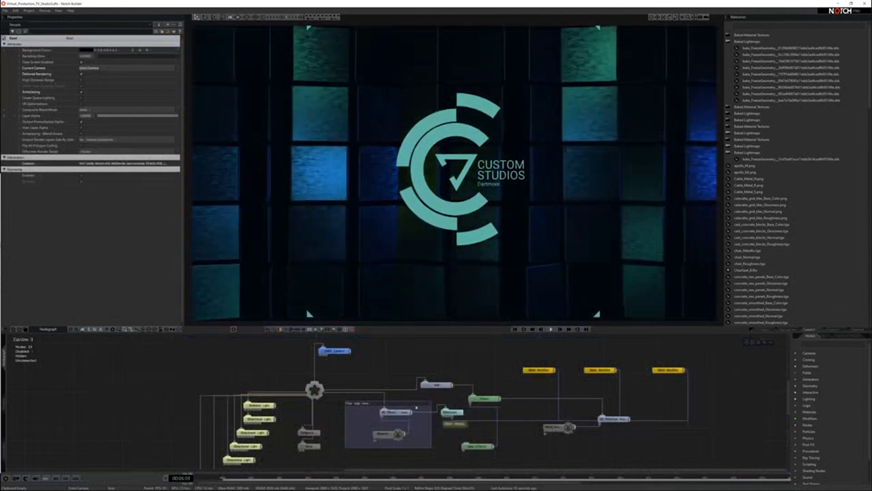
middle_drag(565, 414, 512, 380)
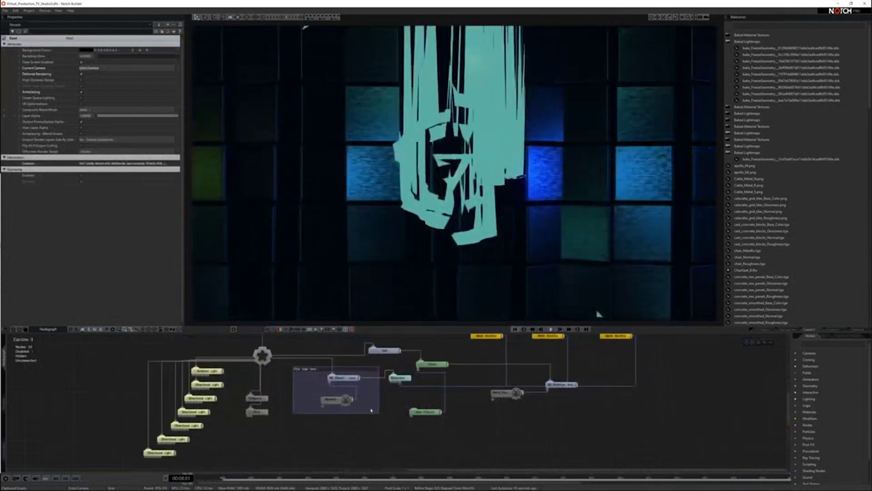
click(345, 378)
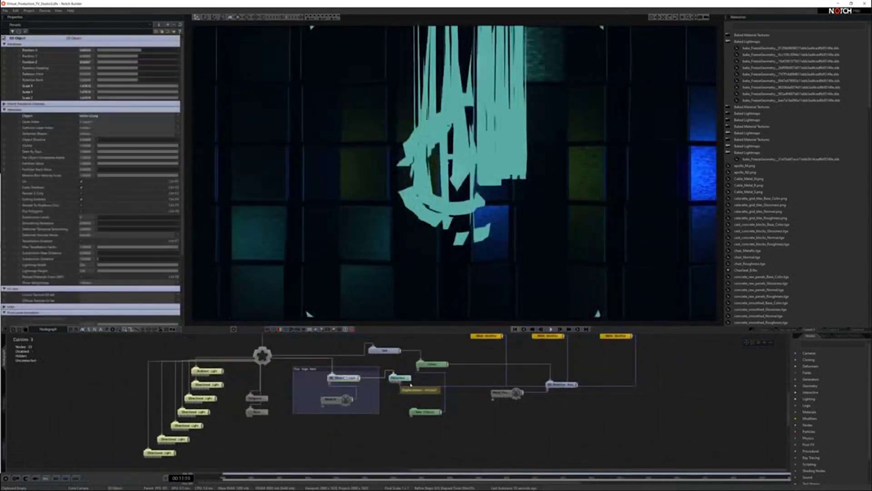
middle_drag(501, 364, 497, 384)
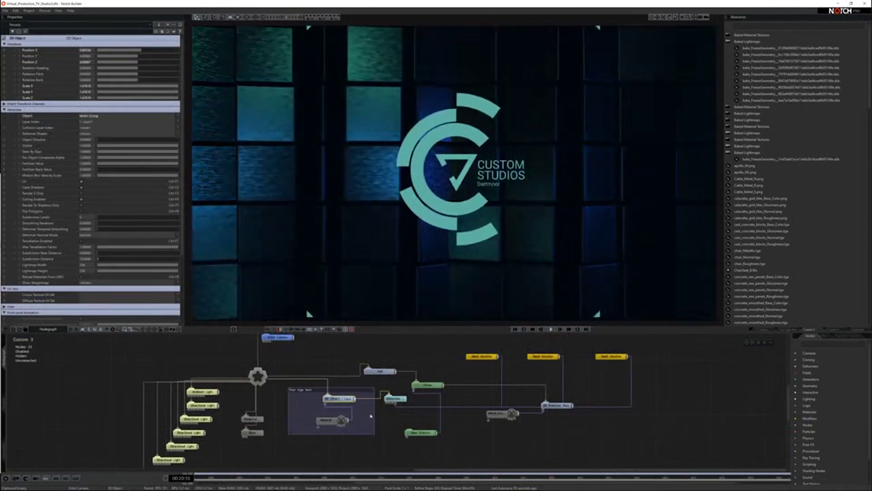
click(370, 415)
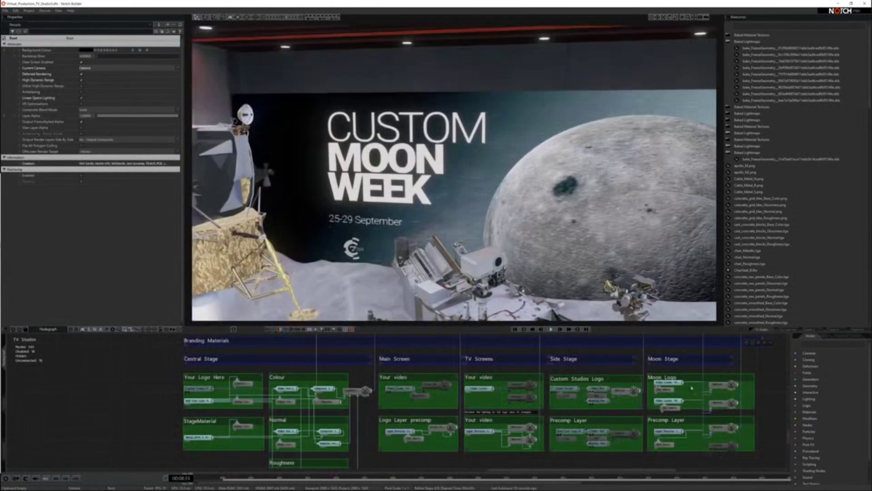
Toggle the enabled state of both material nodes in the Moon Stage's Precomp Layer group
middle_drag(682, 387, 579, 396)
click(581, 418)
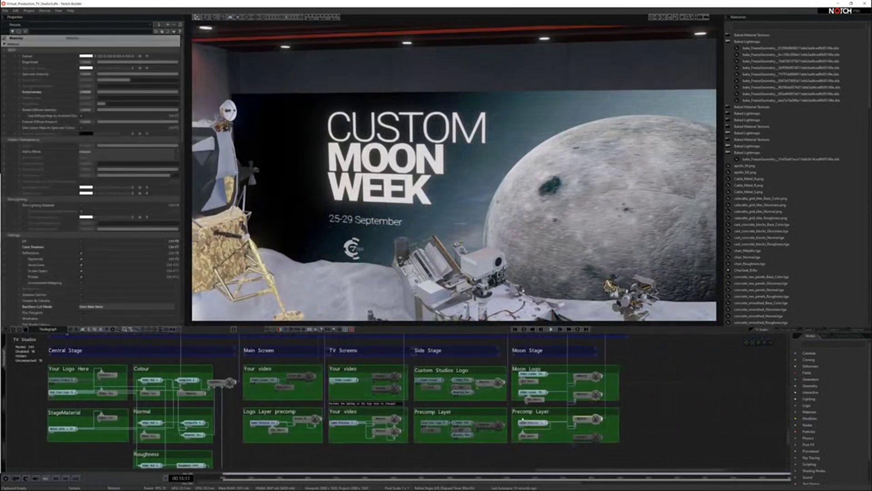
shift+click(577, 439)
key(d)
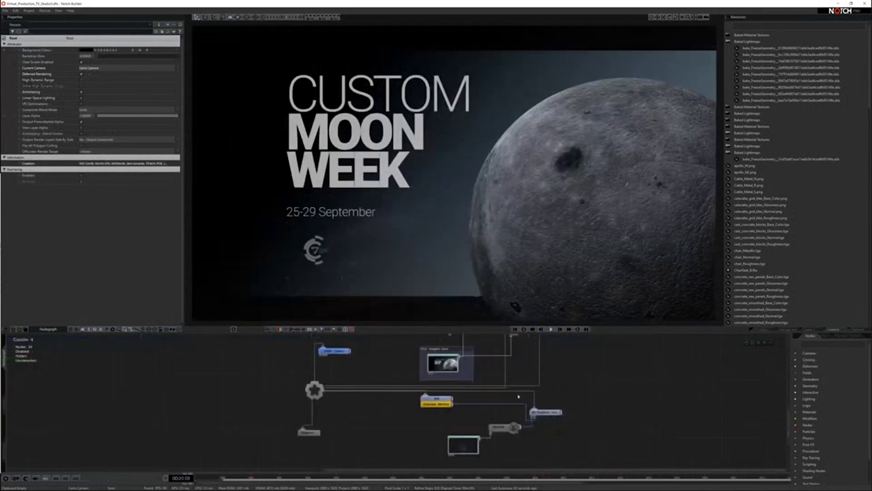
Examine the Custom 4 layer's moon, text imagery and background nodes, and return to the Branding Materials groups in TV Studios
middle_drag(518, 396, 500, 432)
middle_drag(452, 409, 479, 458)
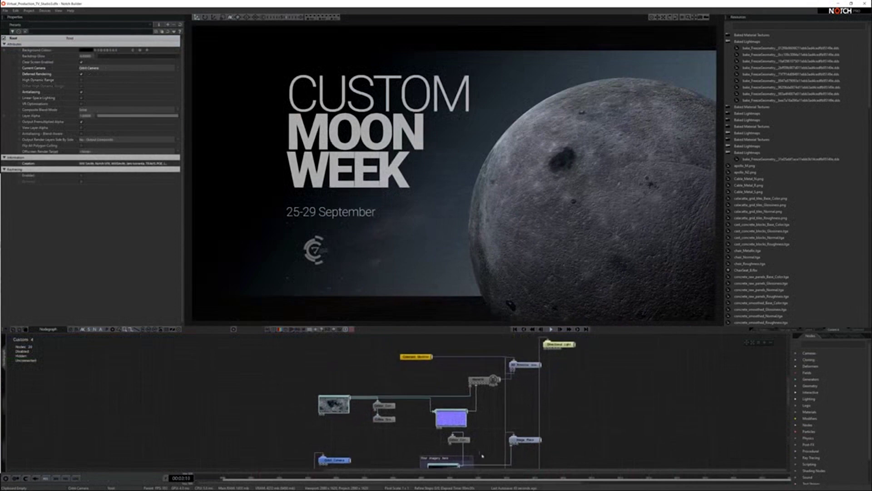
middle_drag(514, 411, 498, 334)
middle_drag(522, 432, 553, 432)
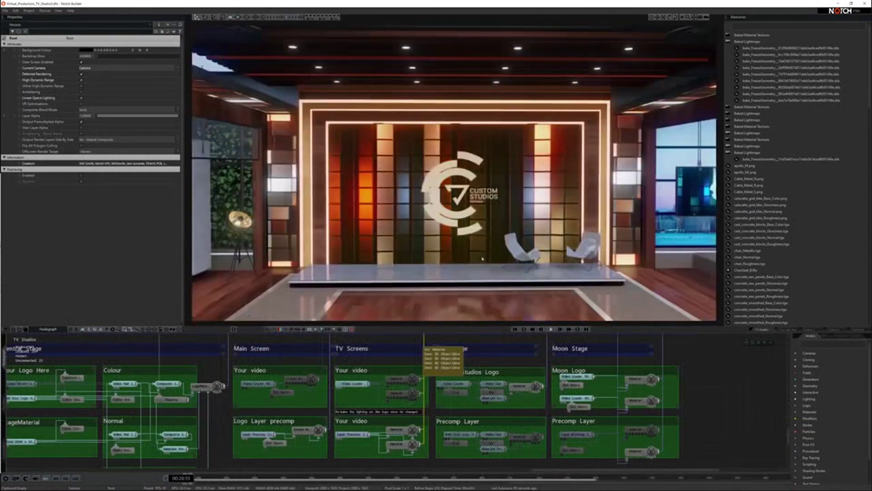
middle_drag(210, 382, 335, 372)
scroll(358, 395, down, 2)
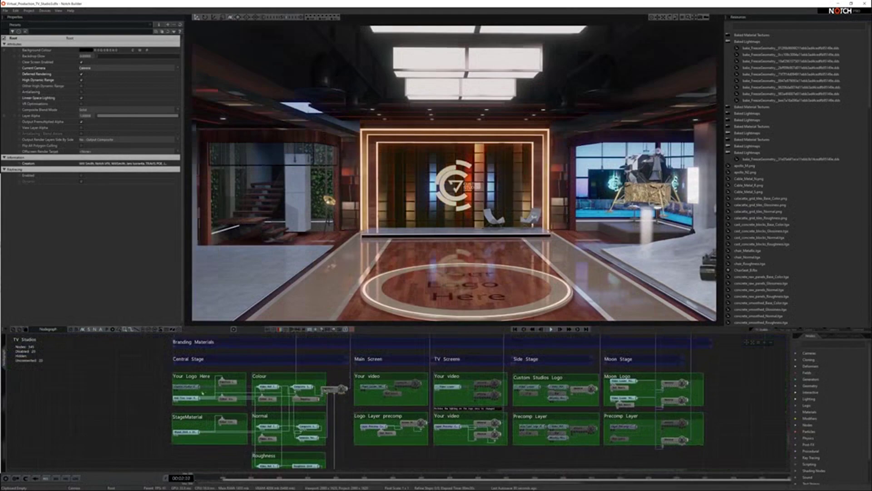